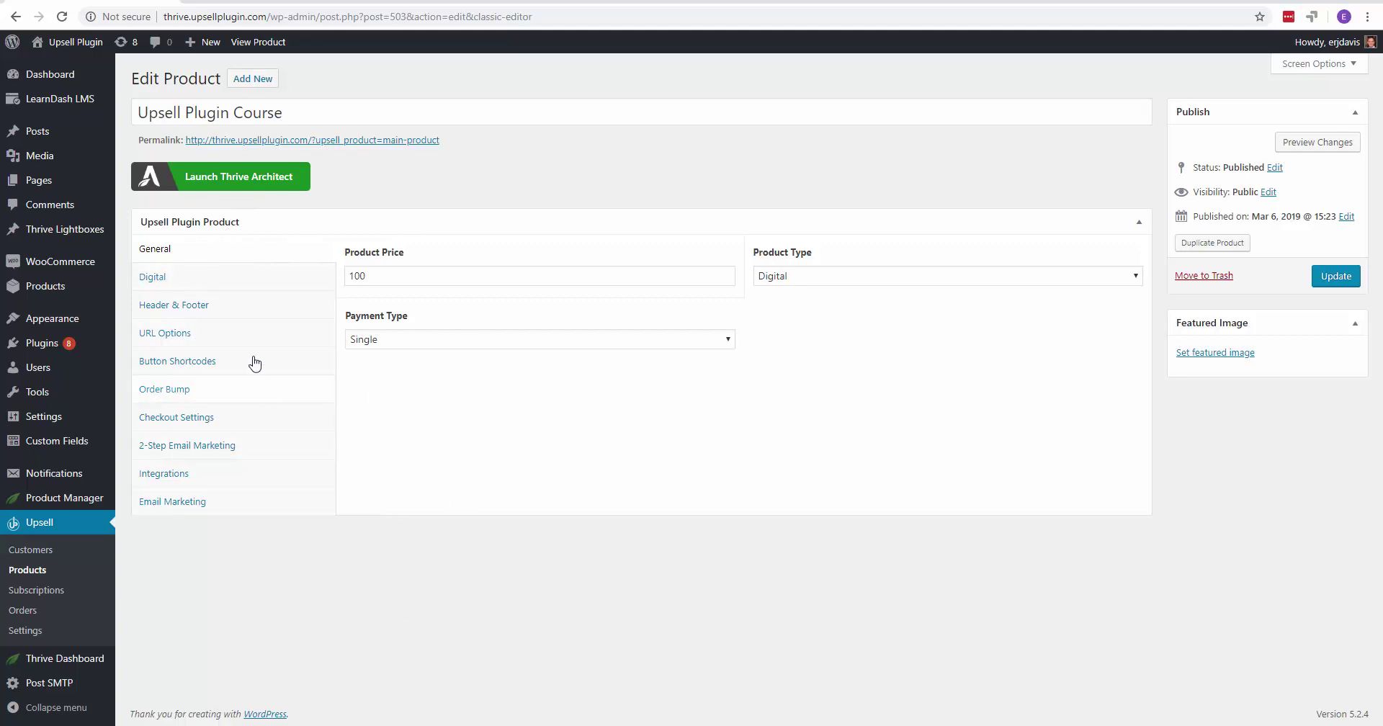
Step: Enter 'This is the header' in Header Code & Scripts on the product's Header & Footer tab
{"action": "left_click", "coordinate": [180, 312]}
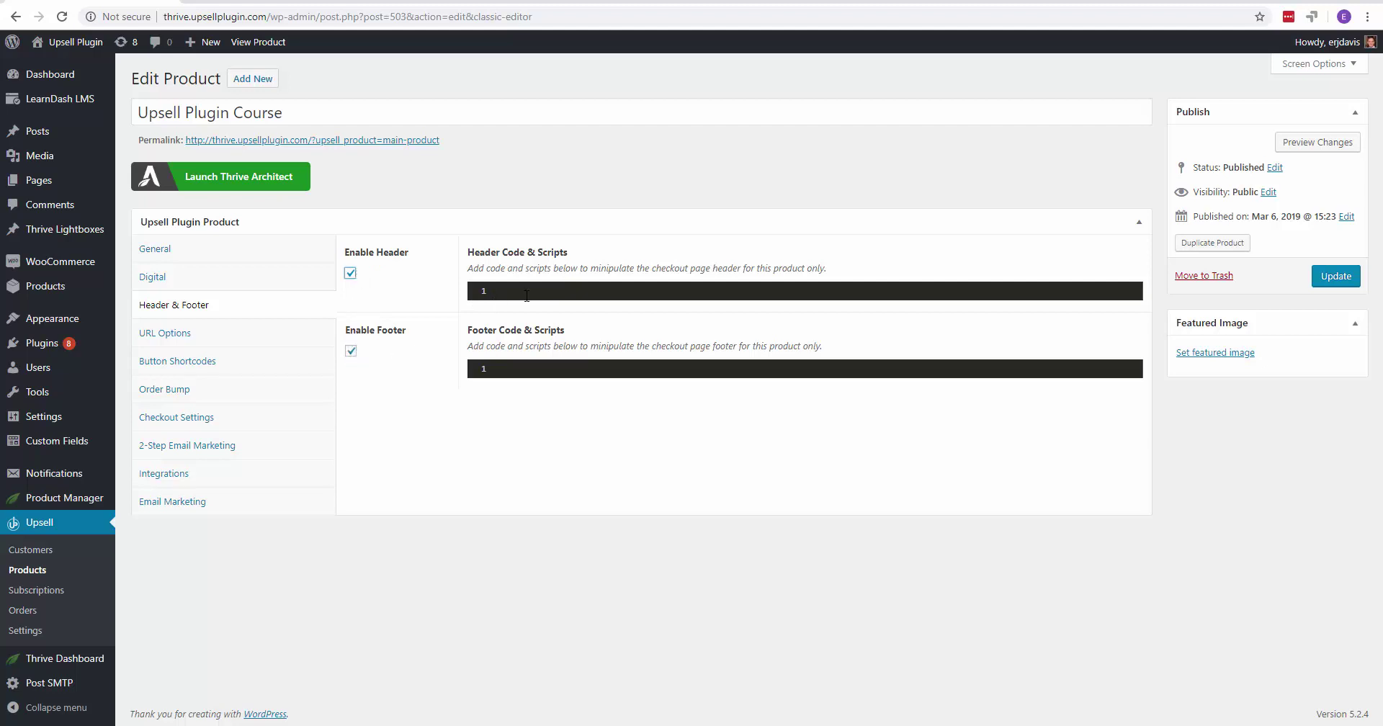
{"action": "type", "text": "This is the header"}
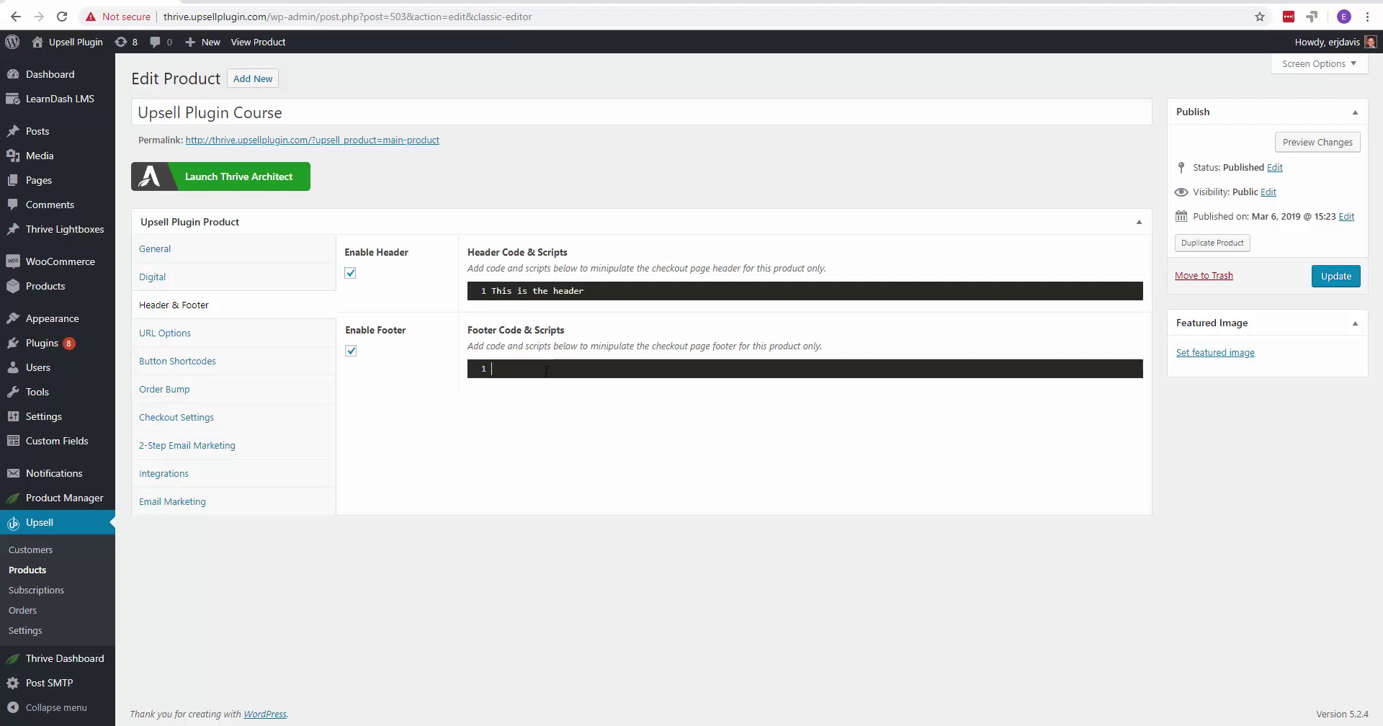
{"action": "type", "text": "This is the footer"}
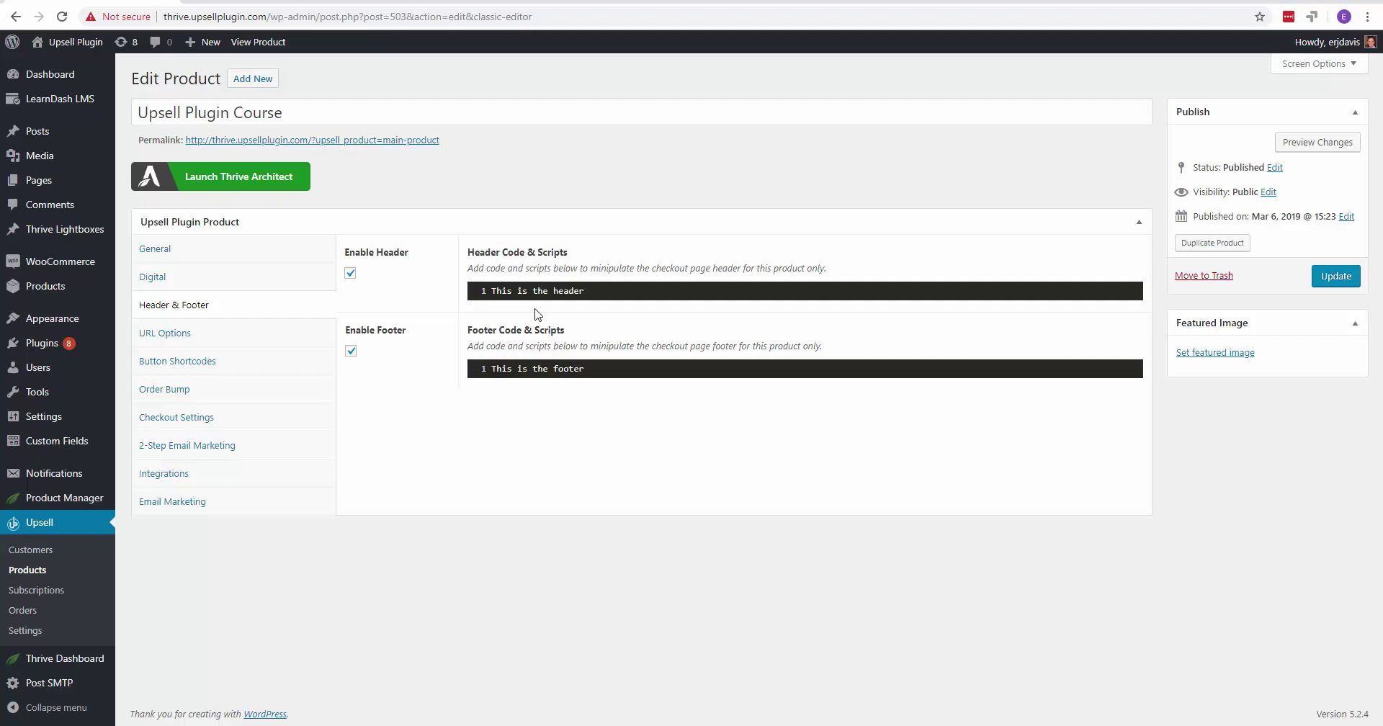
Step: Update the product and select product 503's Purchase URL under URL Options
{"action": "left_click", "coordinate": [1333, 277]}
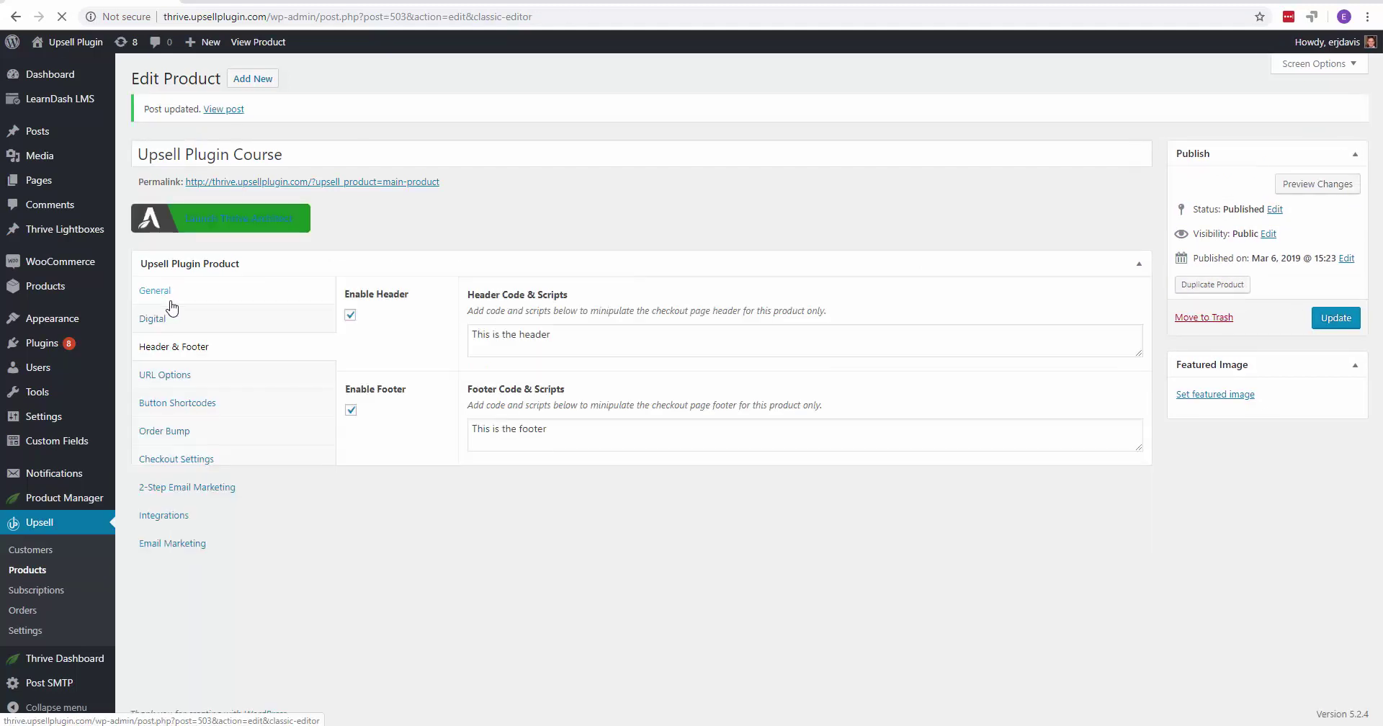
{"action": "left_click", "coordinate": [165, 375]}
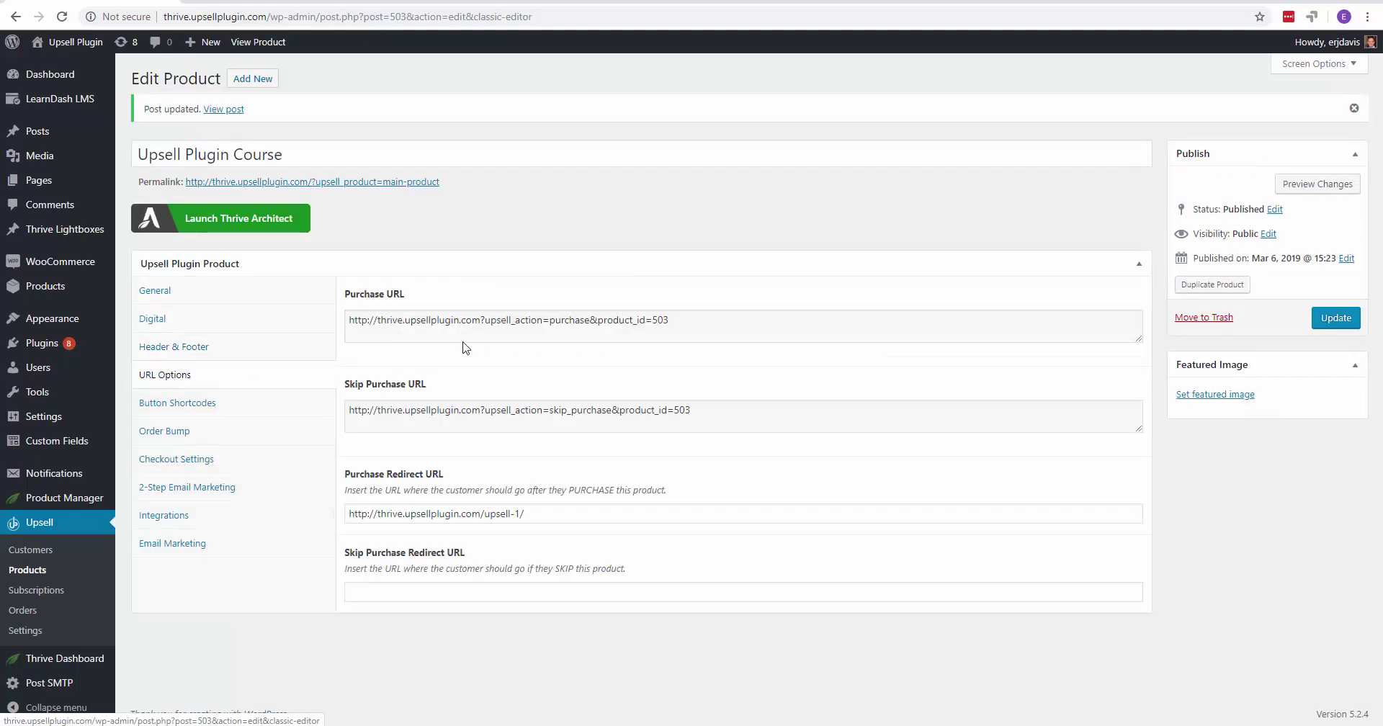
{"action": "triple_click", "coordinate": [434, 321]}
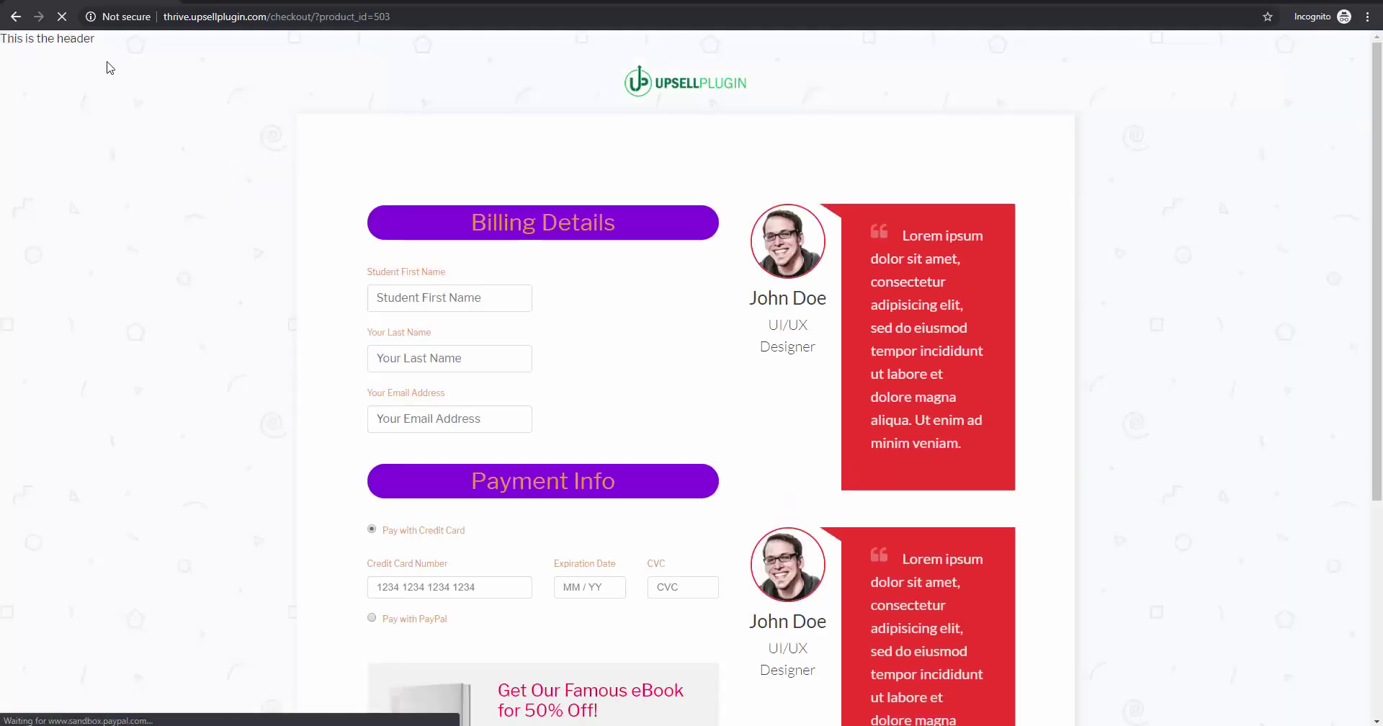
Step: Highlight 'This is the header' at the top and 'This is the footer' at the bottom of product 503's checkout
{"action": "mouse_move", "coordinate": [2, 38]}
{"action": "left_mouse_down"}
{"action": "mouse_move", "coordinate": [108, 40]}
{"action": "mouse_move", "coordinate": [2, 38]}
{"action": "left_mouse_up"}
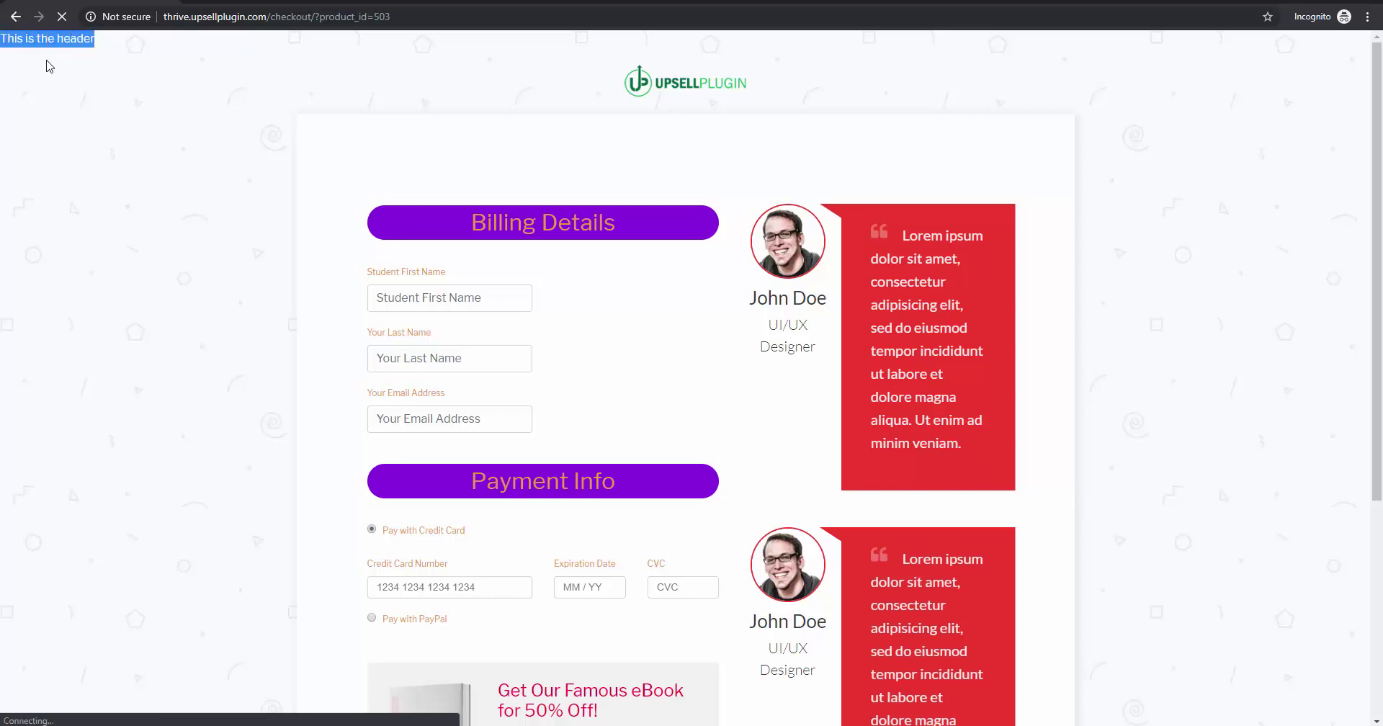
{"action": "left_click", "coordinate": [69, 69]}
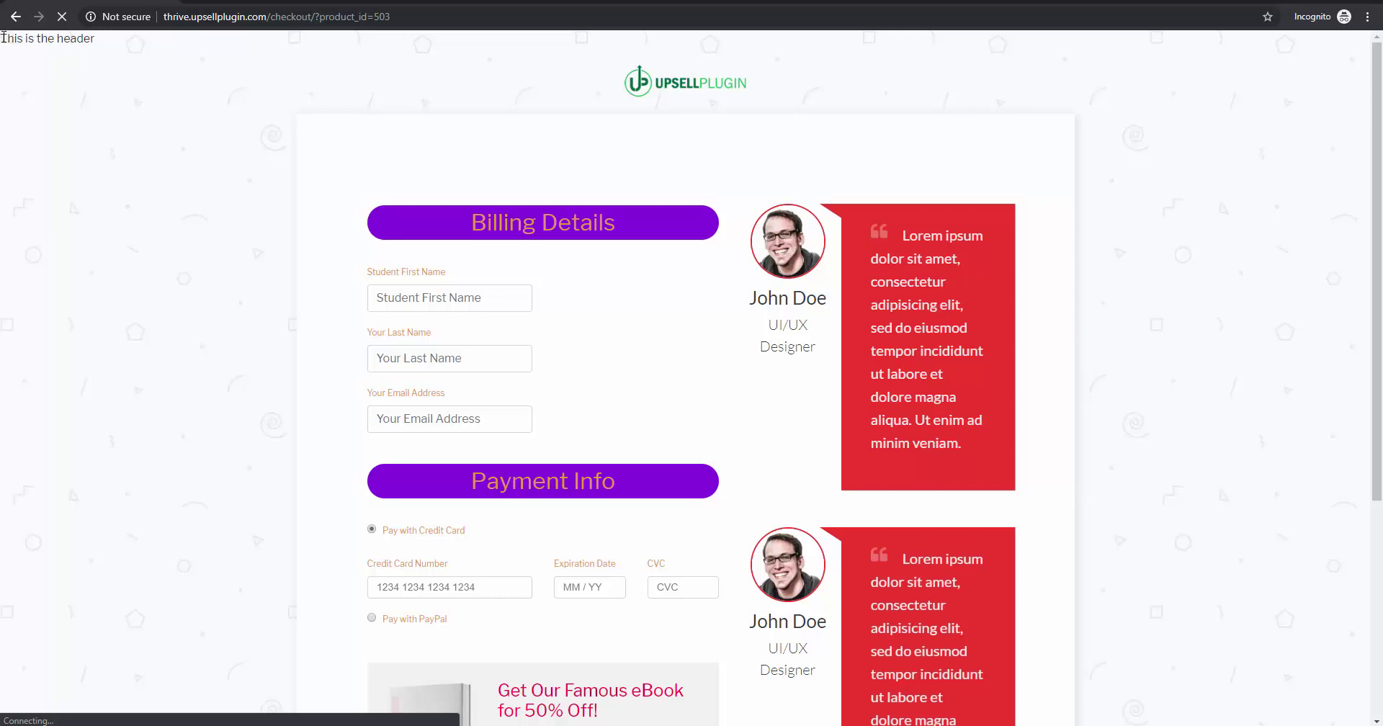
{"action": "left_click_drag", "start_coordinate": [3, 38], "coordinate": [90, 40]}
{"action": "left_click", "coordinate": [91, 39]}
{"action": "scroll", "coordinate": [93, 643], "scroll_direction": "down", "scroll_amount": 5}
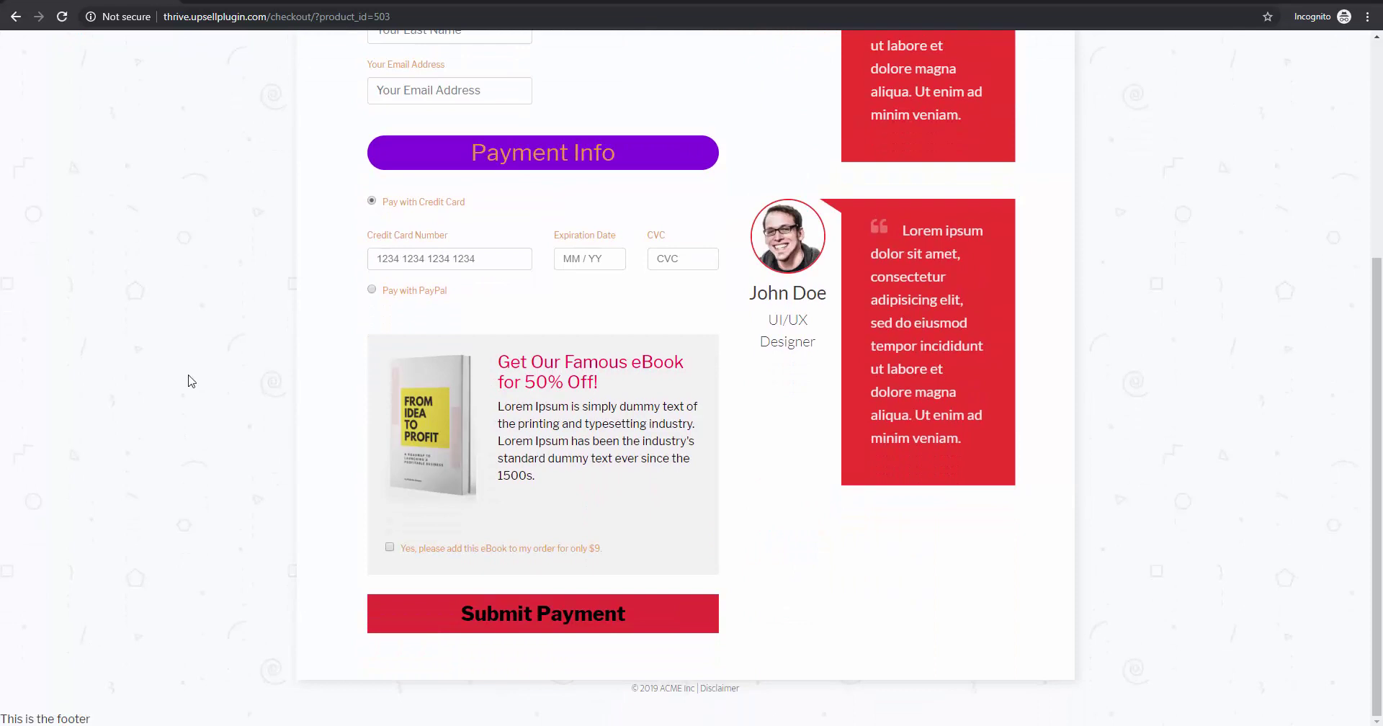
{"action": "left_click_drag", "start_coordinate": [102, 719], "coordinate": [1, 719]}
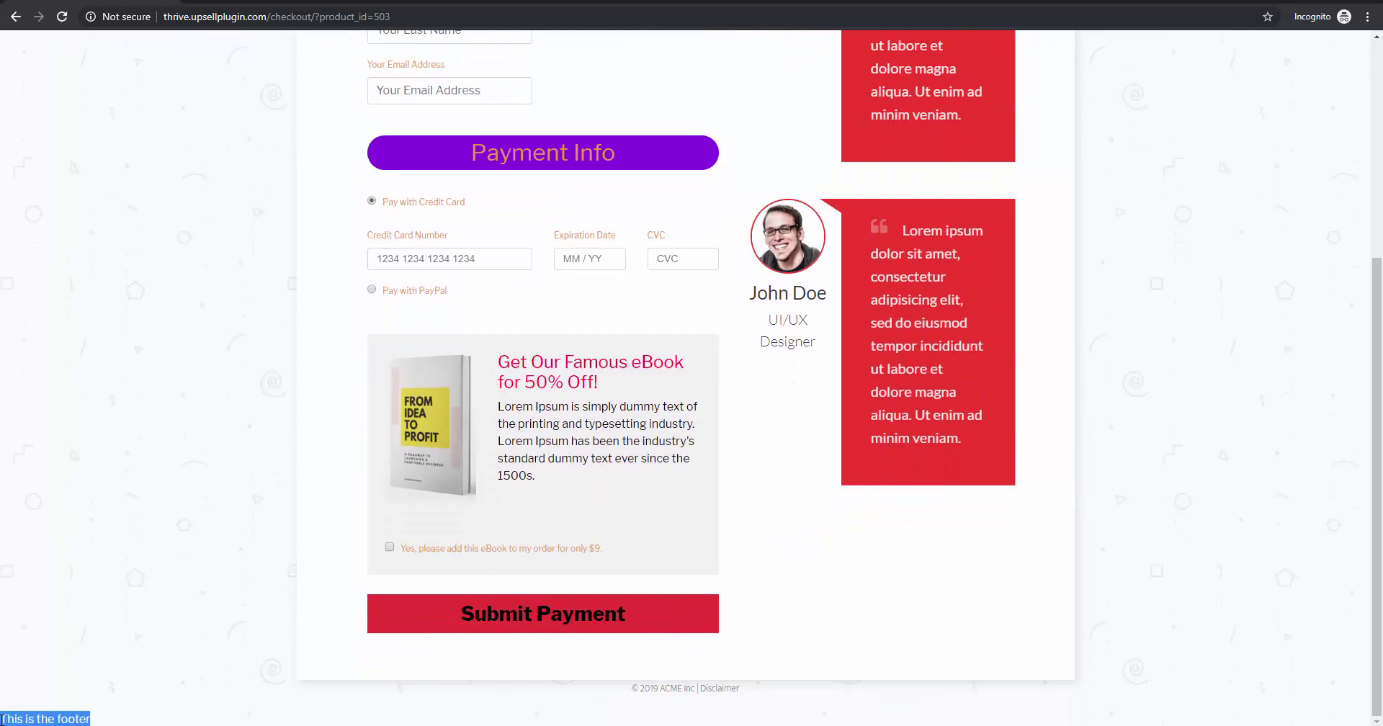
{"action": "scroll", "coordinate": [171, 653], "scroll_direction": "up", "scroll_amount": 5}
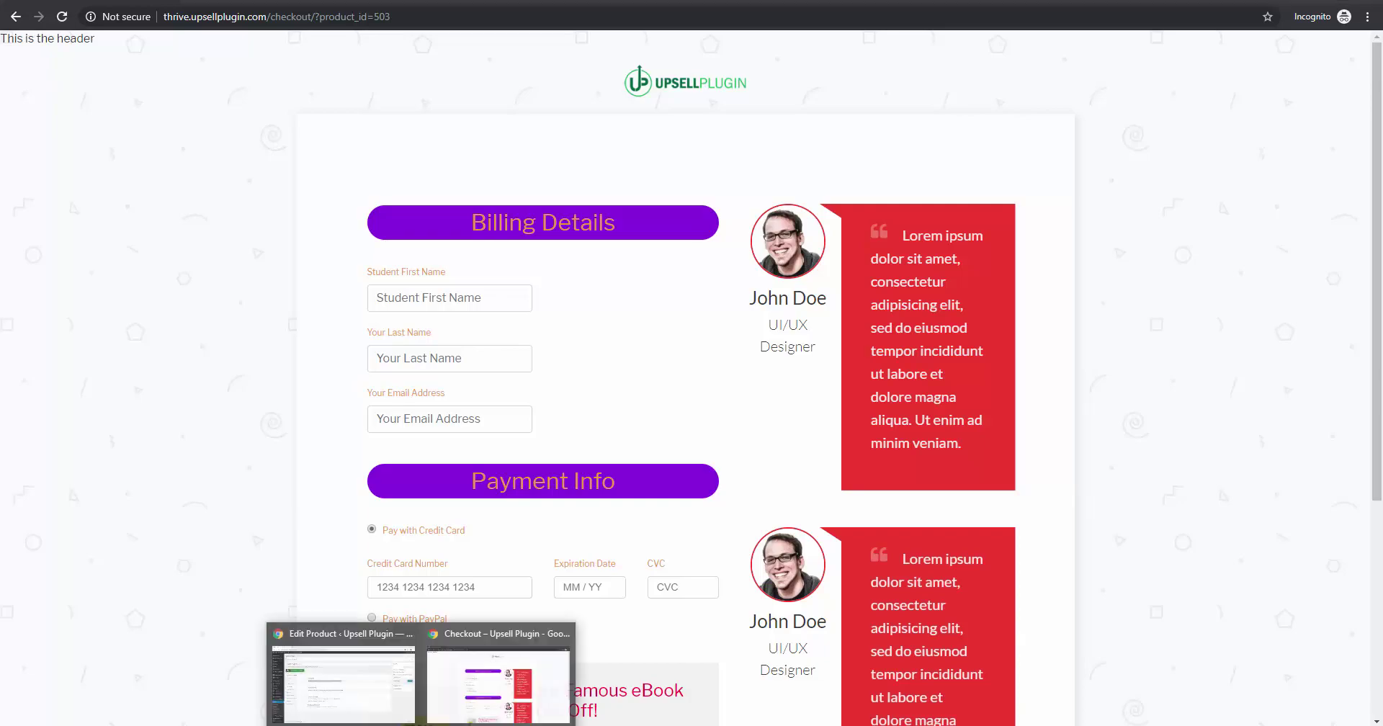
Step: Open the Upsell A product from the Upsell Products list in WordPress
{"action": "left_click", "coordinate": [353, 703]}
{"action": "left_click", "coordinate": [26, 574]}
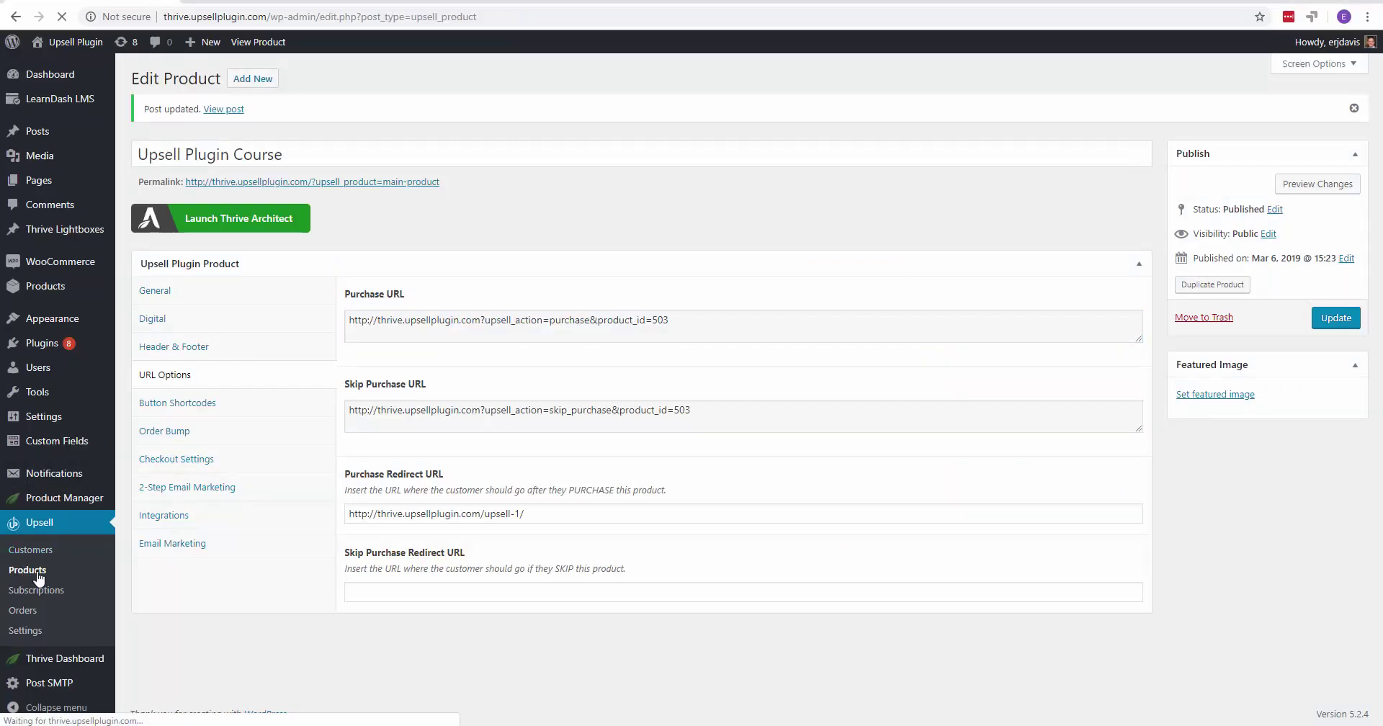
{"action": "scroll", "coordinate": [593, 404], "scroll_direction": "down", "scroll_amount": 3}
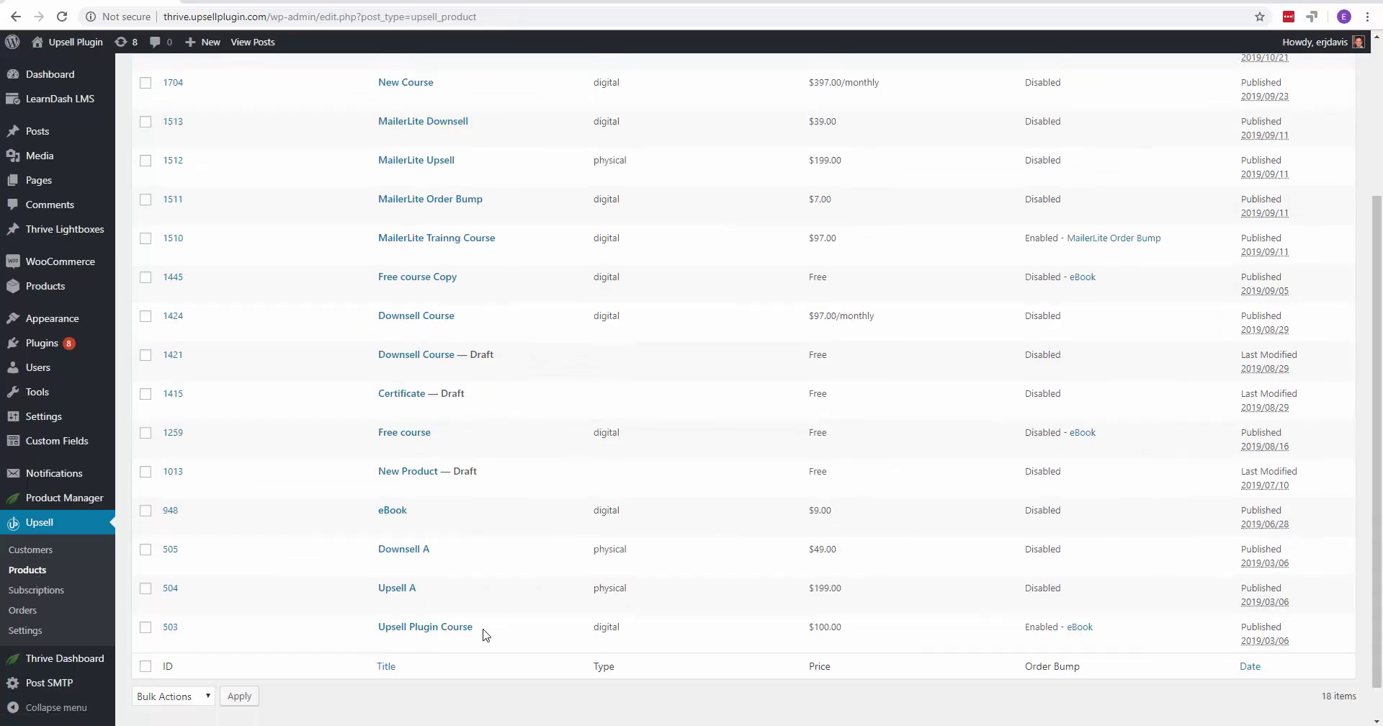
{"action": "left_click", "coordinate": [406, 551]}
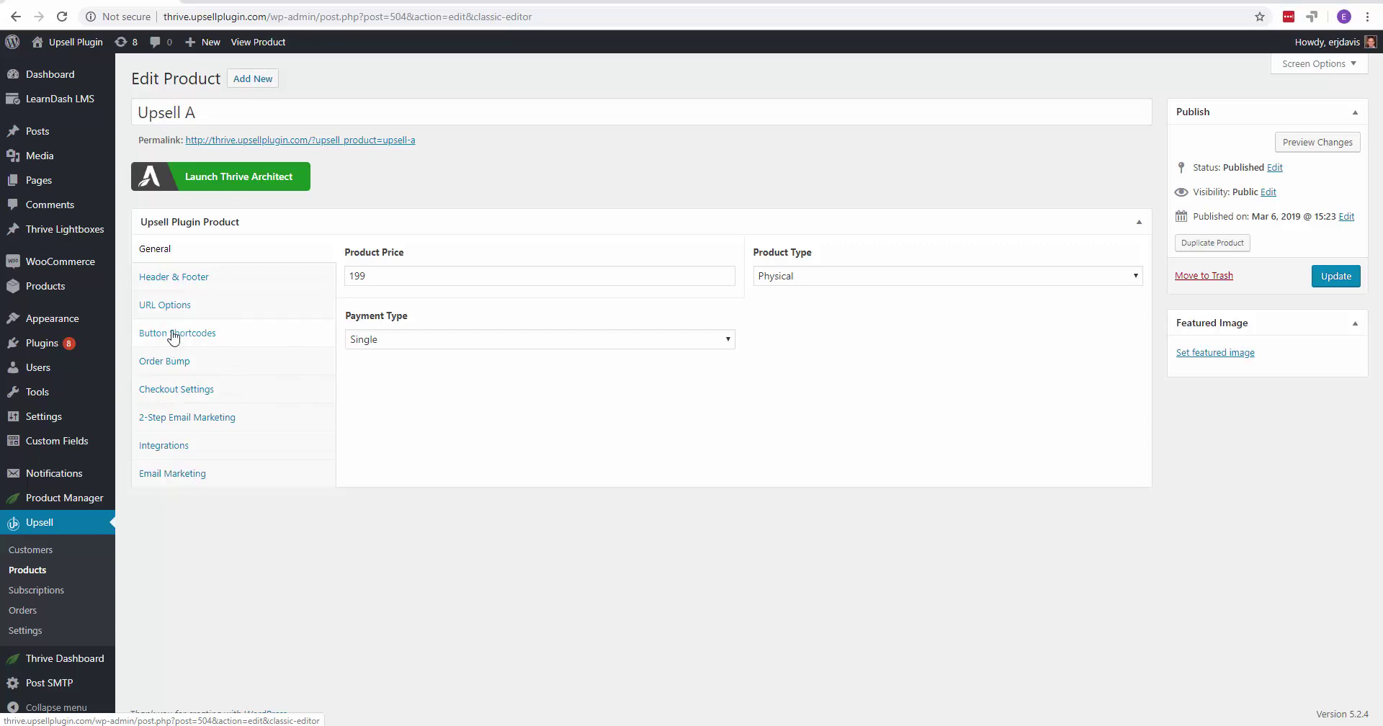
Step: Copy Upsell A's (product 504) Purchase URL and return to the private checkout window
{"action": "left_click", "coordinate": [179, 306]}
{"action": "triple_click", "coordinate": [487, 281]}
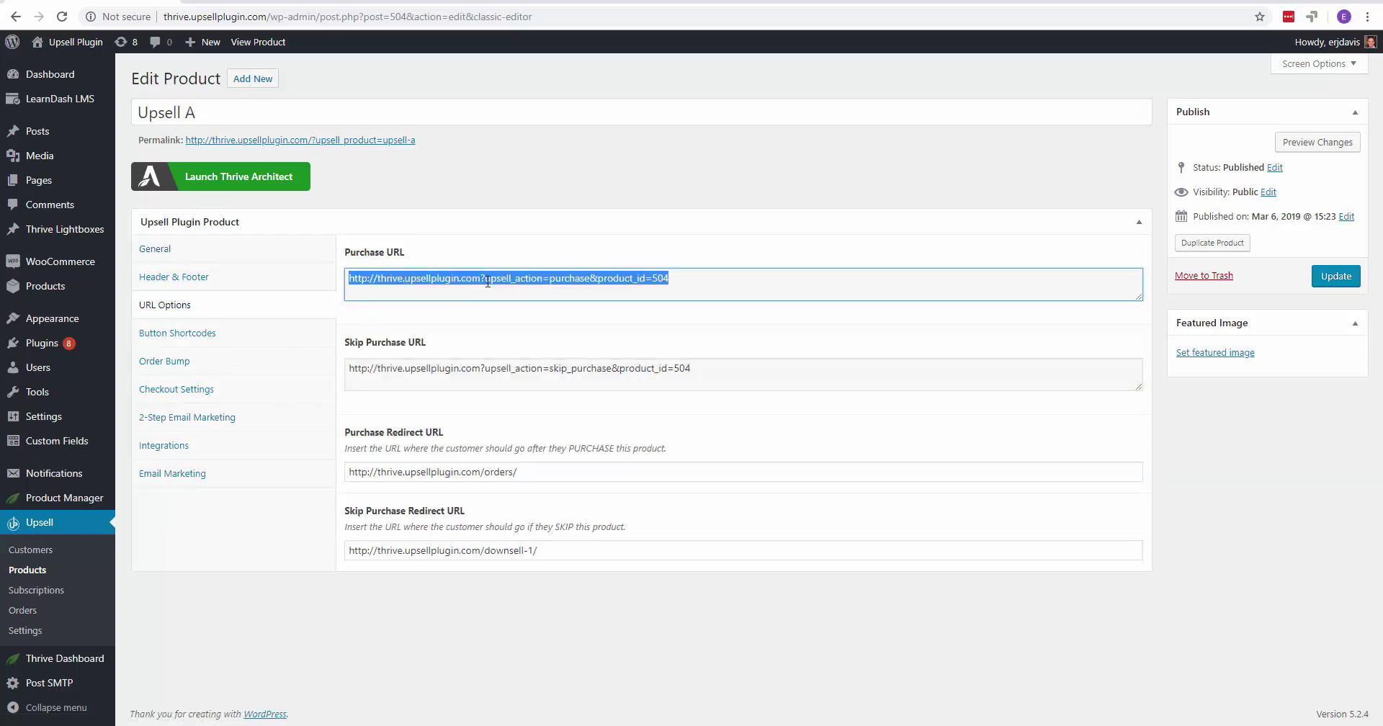
{"action": "left_click", "coordinate": [461, 723]}
Step: Load product 504's checkout page in a new private tab from the copied URL
{"action": "left_click", "coordinate": [341, 687]}
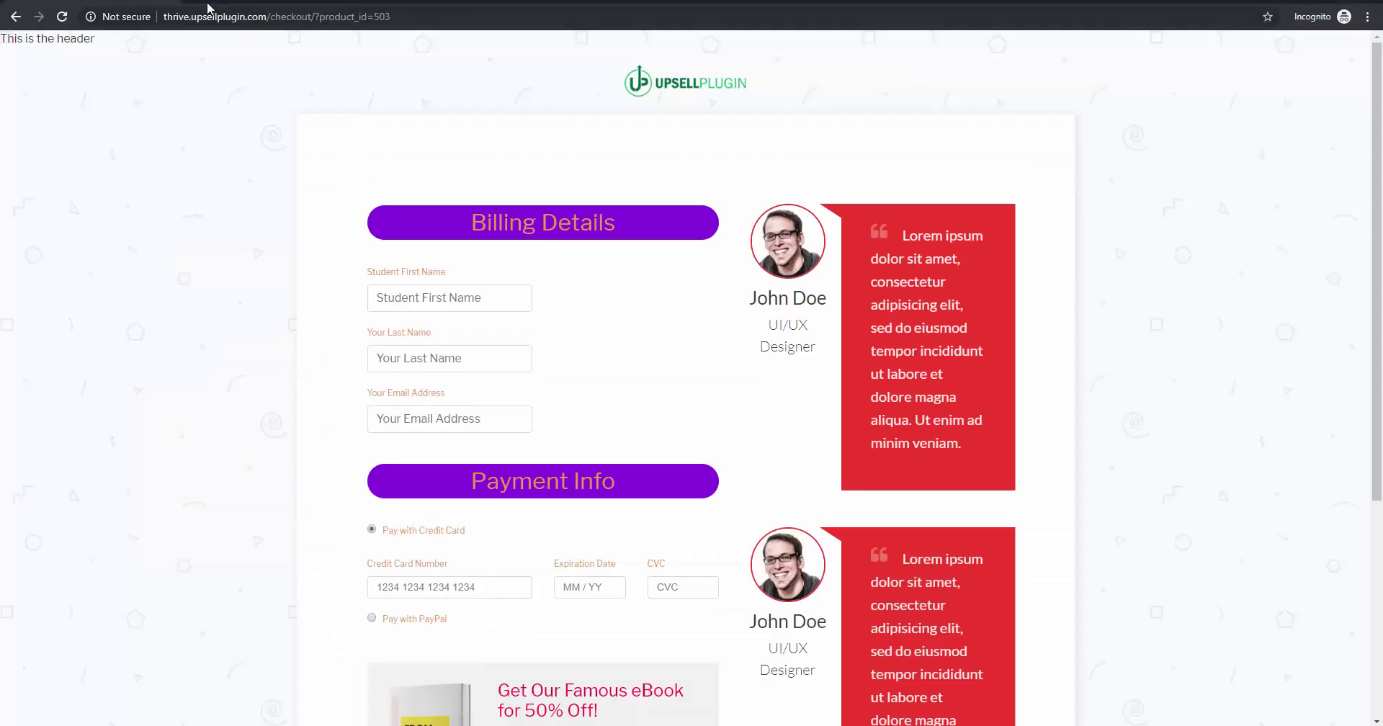
{"action": "key", "text": "ctrl+t"}
{"action": "type", "text": "http://thrive.upsellplugin.com/?upsell_action=purchase&product_id=504"}
{"action": "key", "text": "Return"}
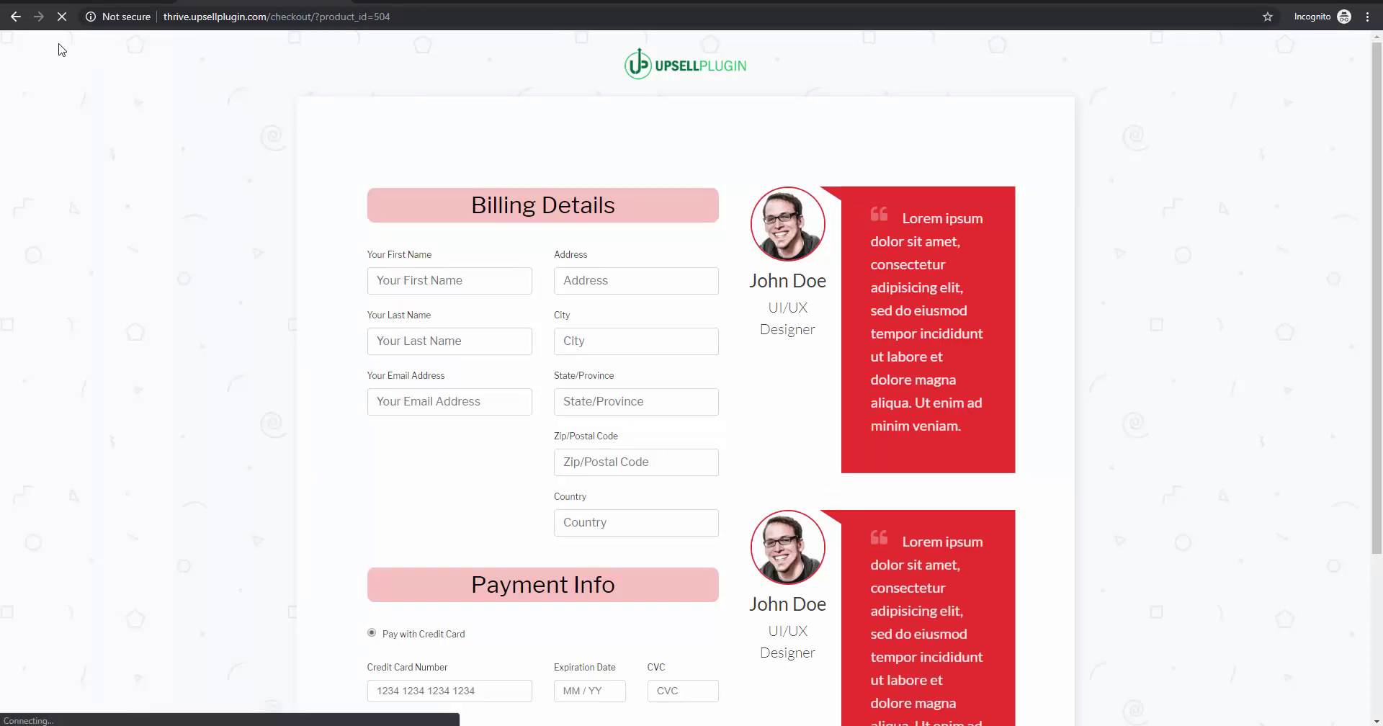
Step: Confirm product 504's checkout lacks header and footer text, then view Upsell A's Header & Footer settings
{"action": "scroll", "coordinate": [78, 189], "scroll_direction": "down", "scroll_amount": 3}
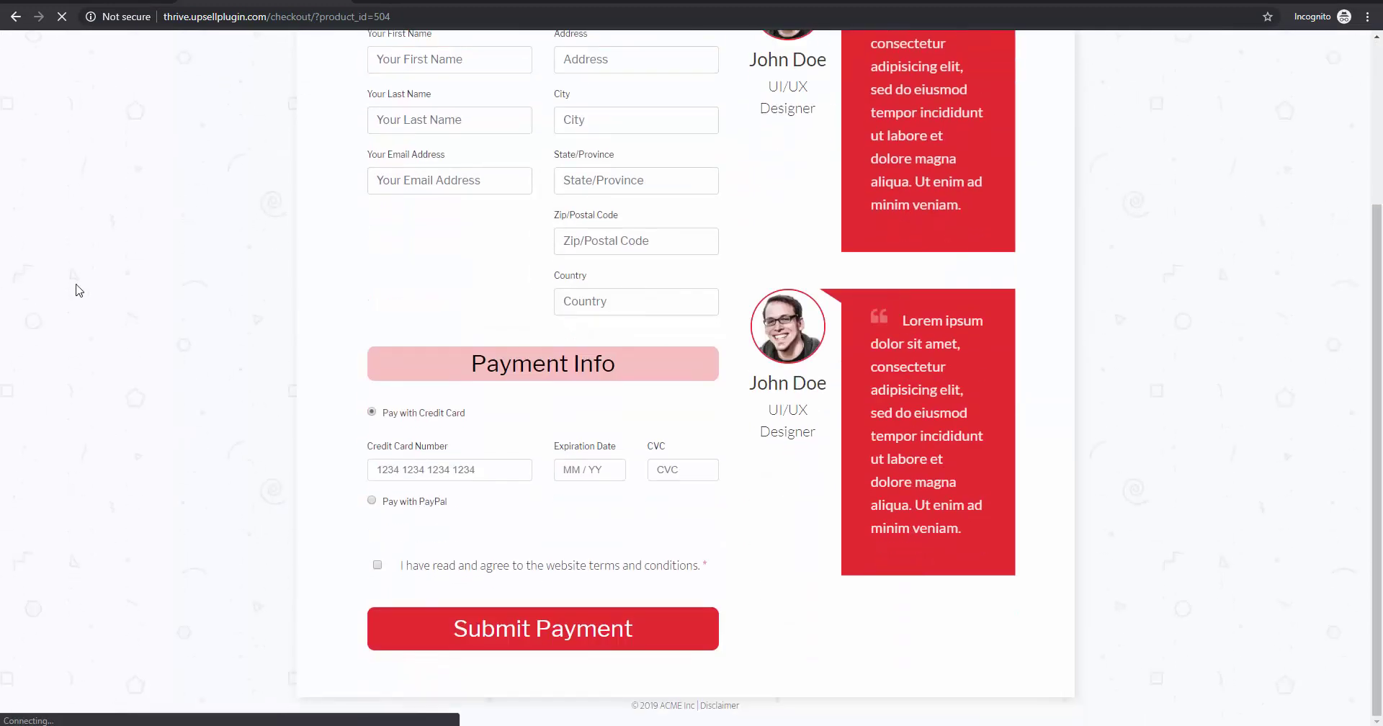
{"action": "scroll", "coordinate": [226, 529], "scroll_direction": "up", "scroll_amount": 3}
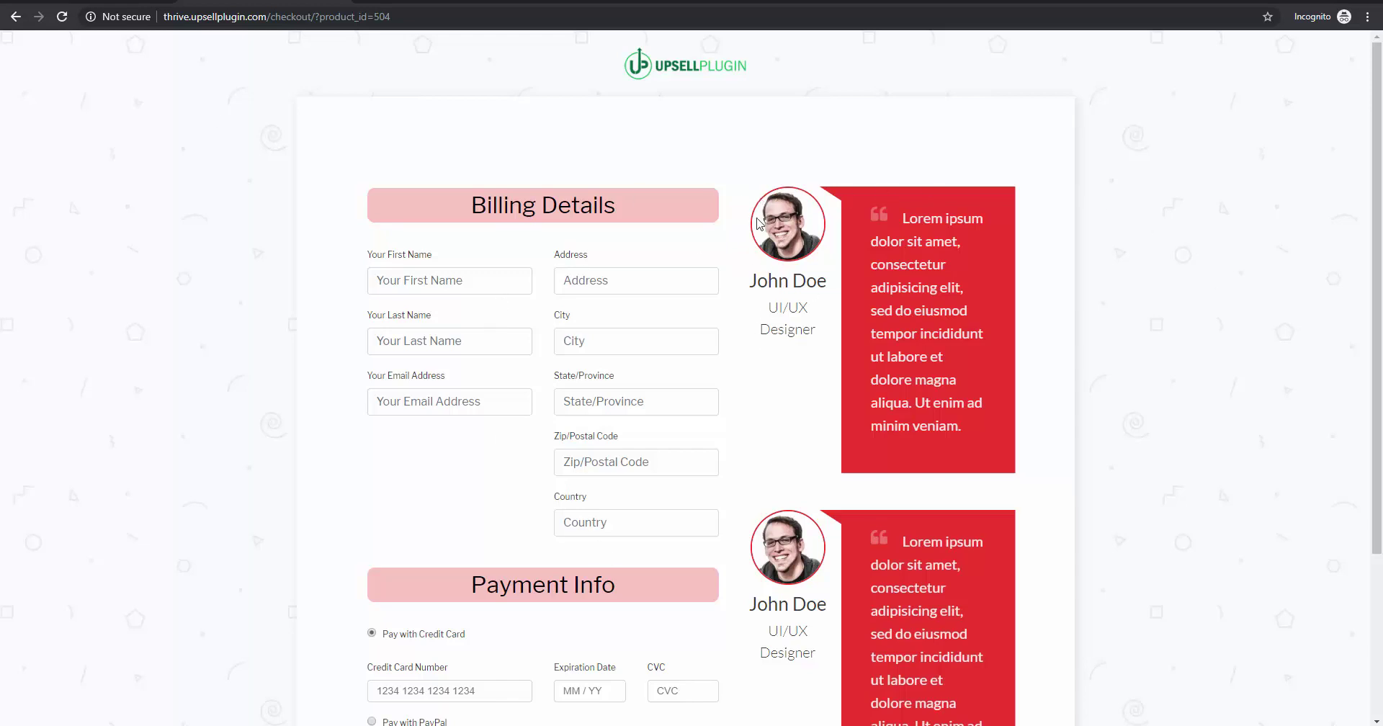
{"action": "scroll", "coordinate": [830, 219], "scroll_direction": "down", "scroll_amount": 1}
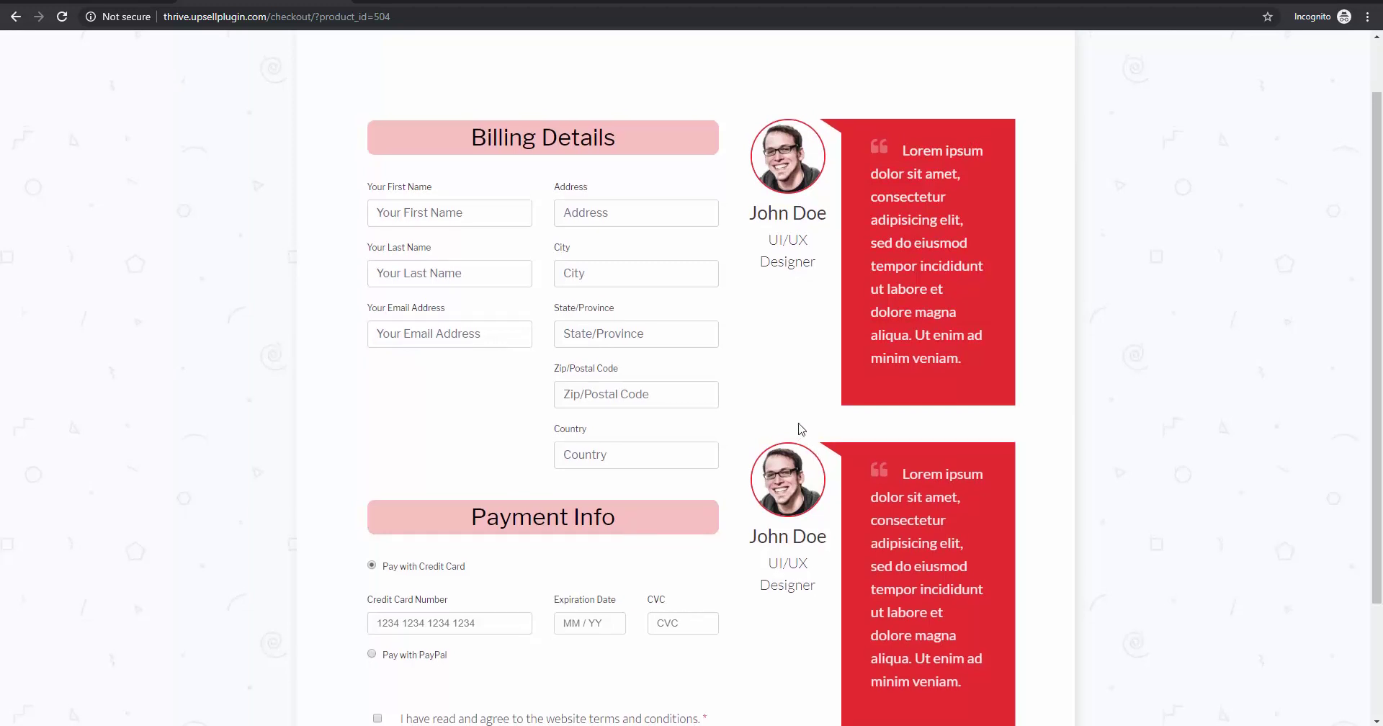
{"action": "scroll", "coordinate": [797, 429], "scroll_direction": "up", "scroll_amount": 1}
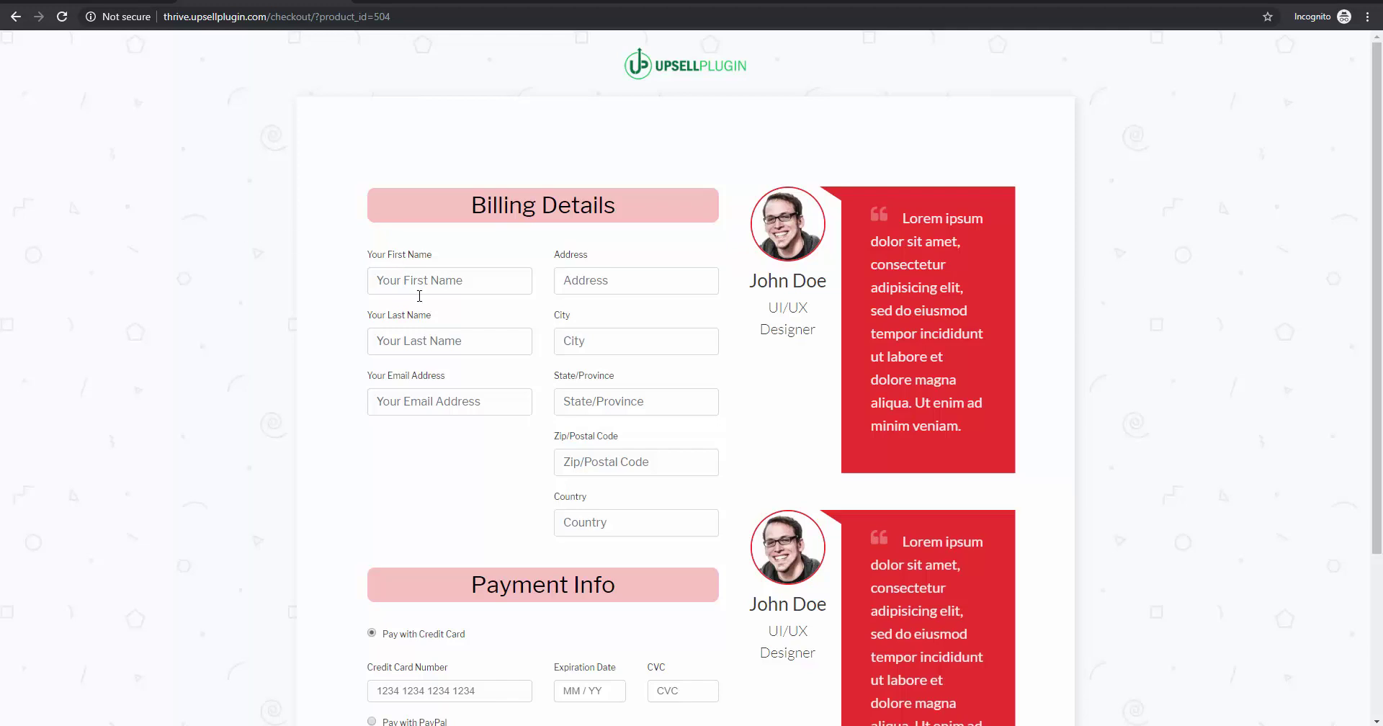
{"action": "scroll", "coordinate": [263, 309], "scroll_direction": "down", "scroll_amount": 1}
{"action": "scroll", "coordinate": [263, 309], "scroll_direction": "up", "scroll_amount": 1}
{"action": "left_click", "coordinate": [339, 669]}
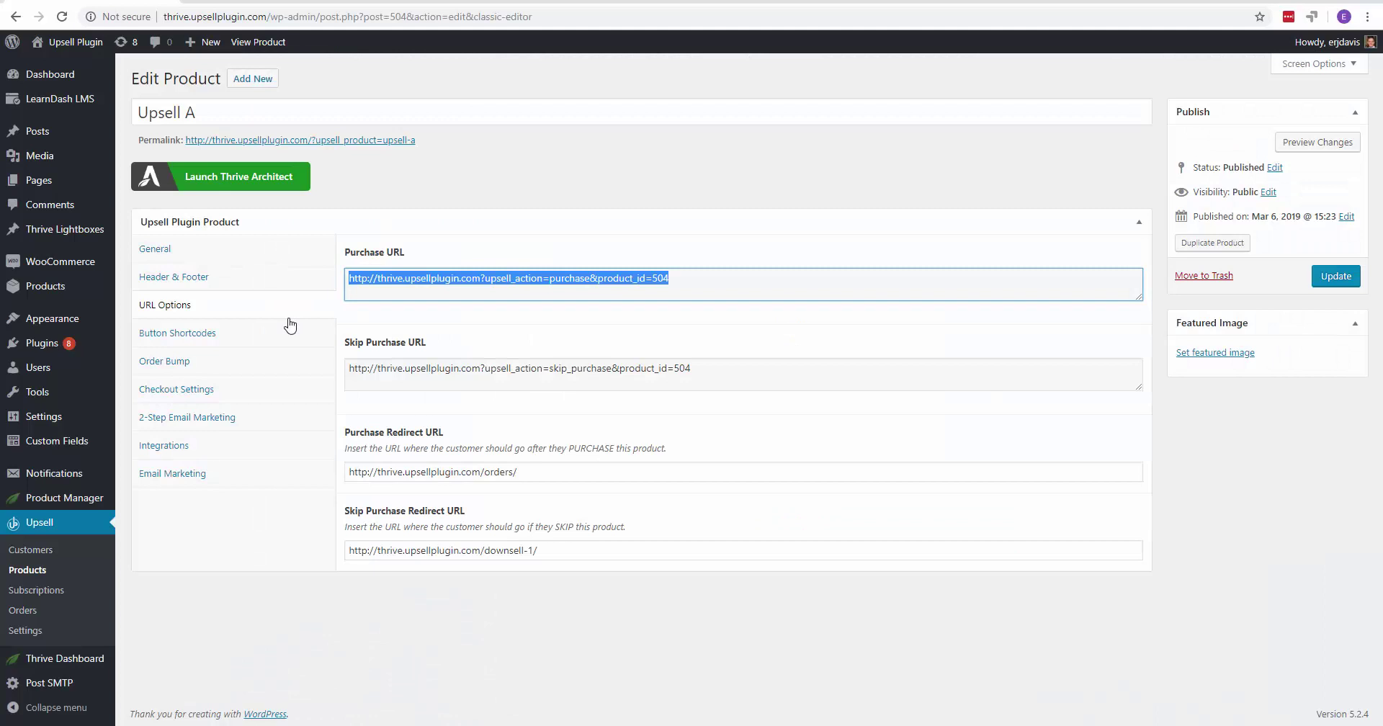
{"action": "left_click", "coordinate": [171, 282]}
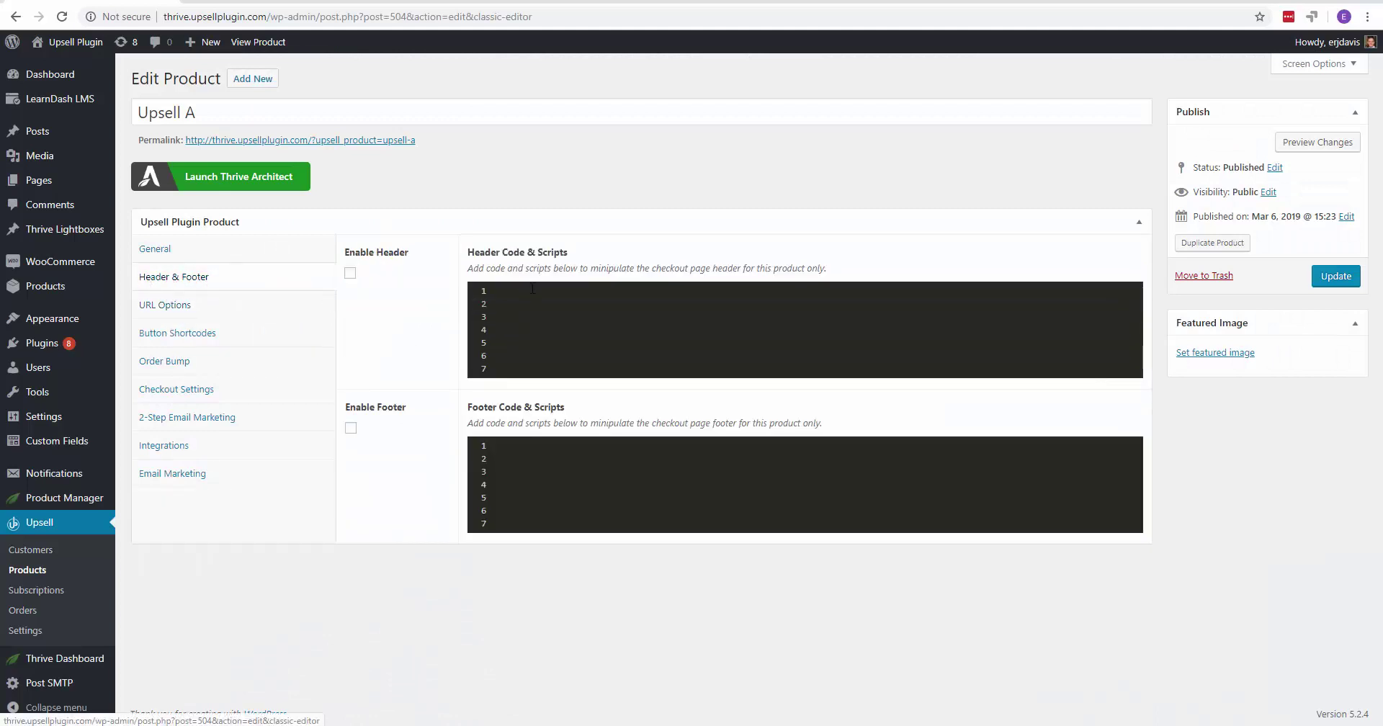